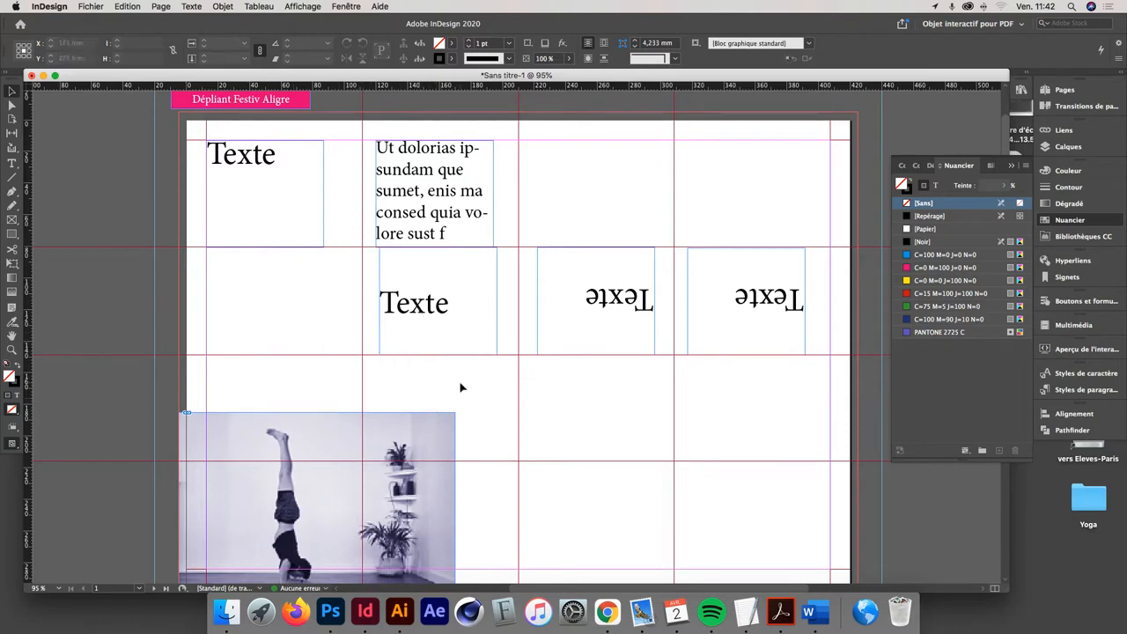
# - Draw a vertical line about 12.4 mm long with the Pen tool on the first vertical fold guide, just above the page
pyautogui.scroll(3, 516, 217)
pyautogui.hscroll(2, 516, 217)
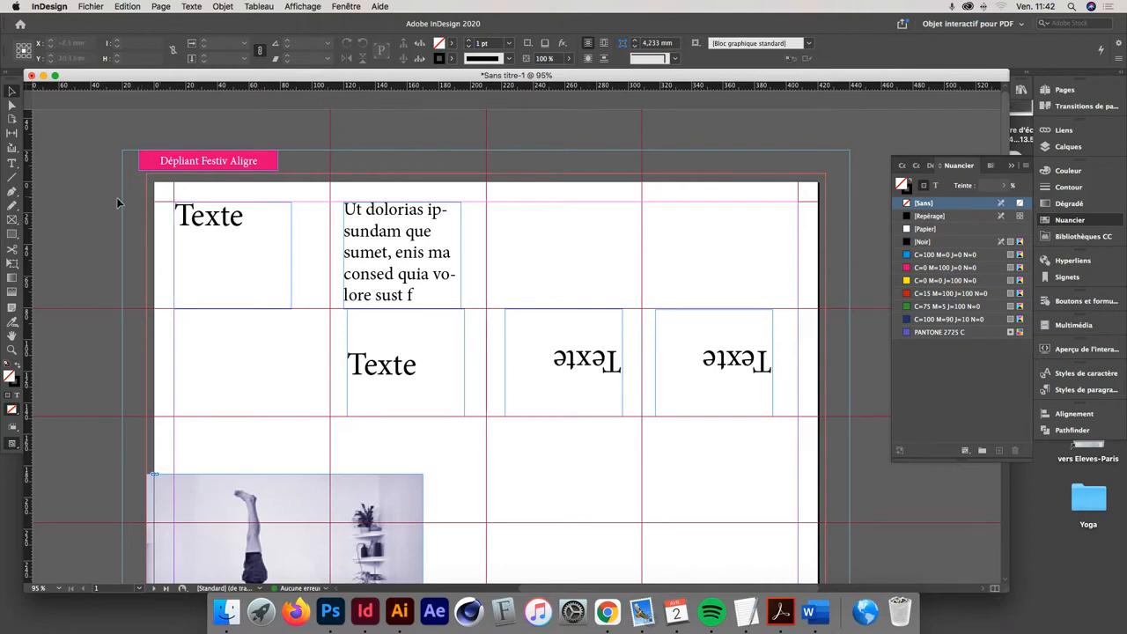
pyautogui.click(12, 192)
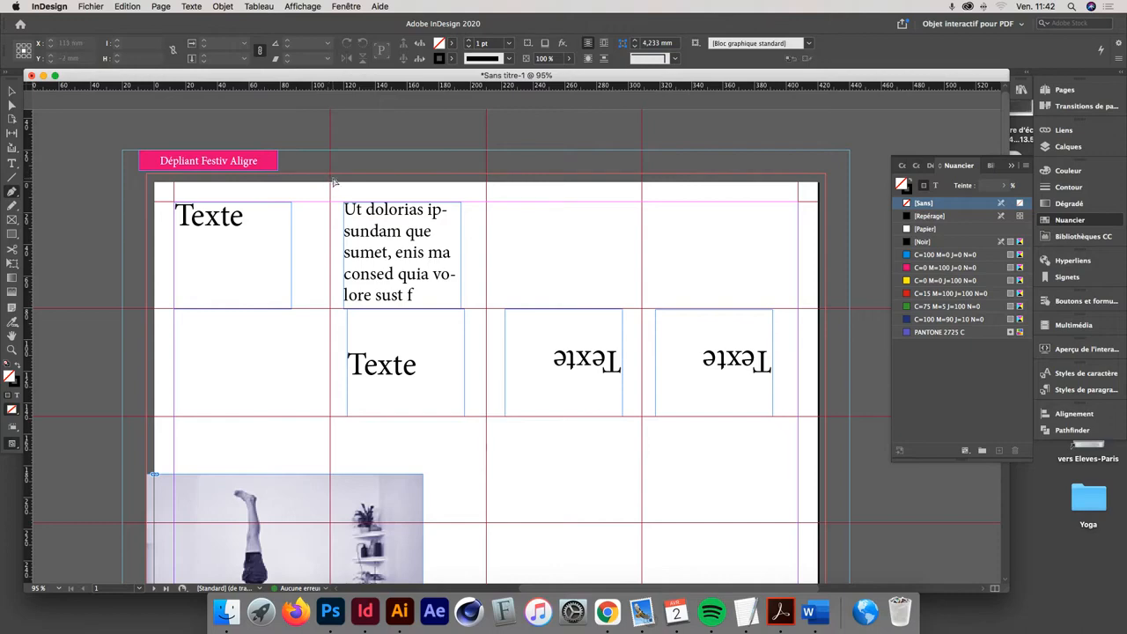
pyautogui.press('super+2')
pyautogui.scroll(5, 333, 183)
pyautogui.hscroll(-4, 333, 182)
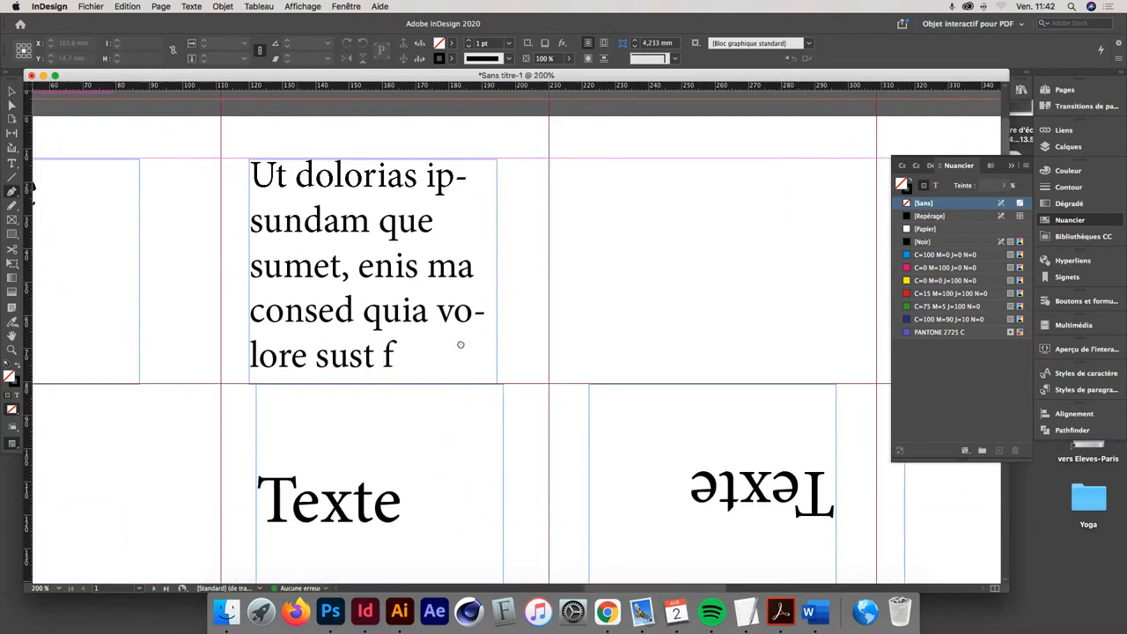
pyautogui.scroll(1, 335, 273)
pyautogui.hscroll(-1, 335, 273)
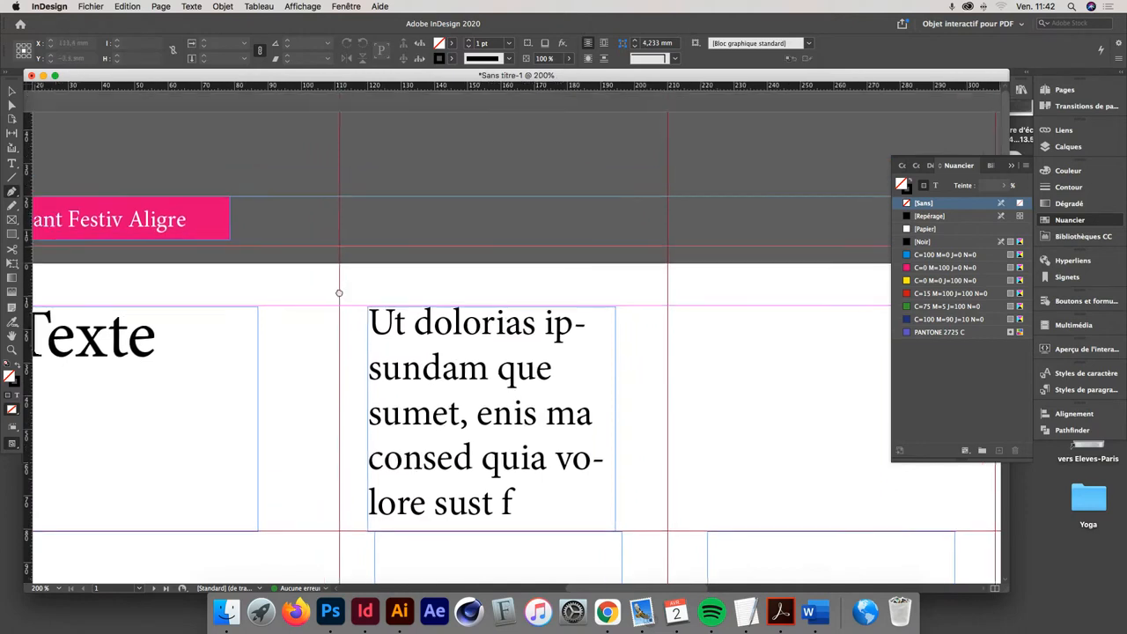
pyautogui.moveTo(337, 293); pyautogui.dragTo(393, 296)
pyautogui.press('super+space')
pyautogui.keyDown('alt'); pyautogui.keyDown('super'); pyautogui.click(322, 288); pyautogui.keyUp('super'); pyautogui.keyUp('alt')
pyautogui.keyDown('alt'); pyautogui.keyDown('super'); pyautogui.click(322, 289); pyautogui.keyUp('super'); pyautogui.keyUp('alt')
pyautogui.keyDown('alt'); pyautogui.keyDown('super'); pyautogui.click(322, 289); pyautogui.keyUp('super'); pyautogui.keyUp('alt')
pyautogui.keyDown('alt'); pyautogui.keyDown('super'); pyautogui.click(381, 301); pyautogui.keyUp('super'); pyautogui.keyUp('alt')
pyautogui.moveTo(636, 287); pyautogui.dragTo(387, 423)
pyautogui.moveTo(509, 303); pyautogui.dragTo(484, 508)
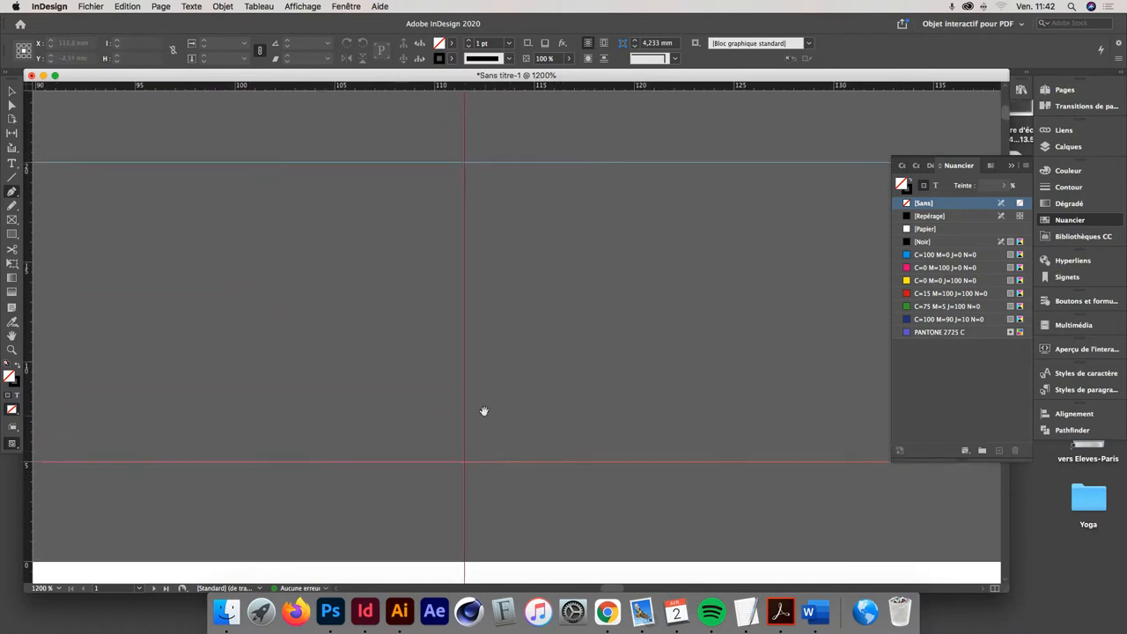
pyautogui.keyDown('alt'); pyautogui.keyDown('super'); pyautogui.click(483, 412); pyautogui.keyUp('super'); pyautogui.keyUp('alt')
pyautogui.keyDown('alt'); pyautogui.keyDown('super'); pyautogui.click(482, 398); pyautogui.keyUp('super'); pyautogui.keyUp('alt')
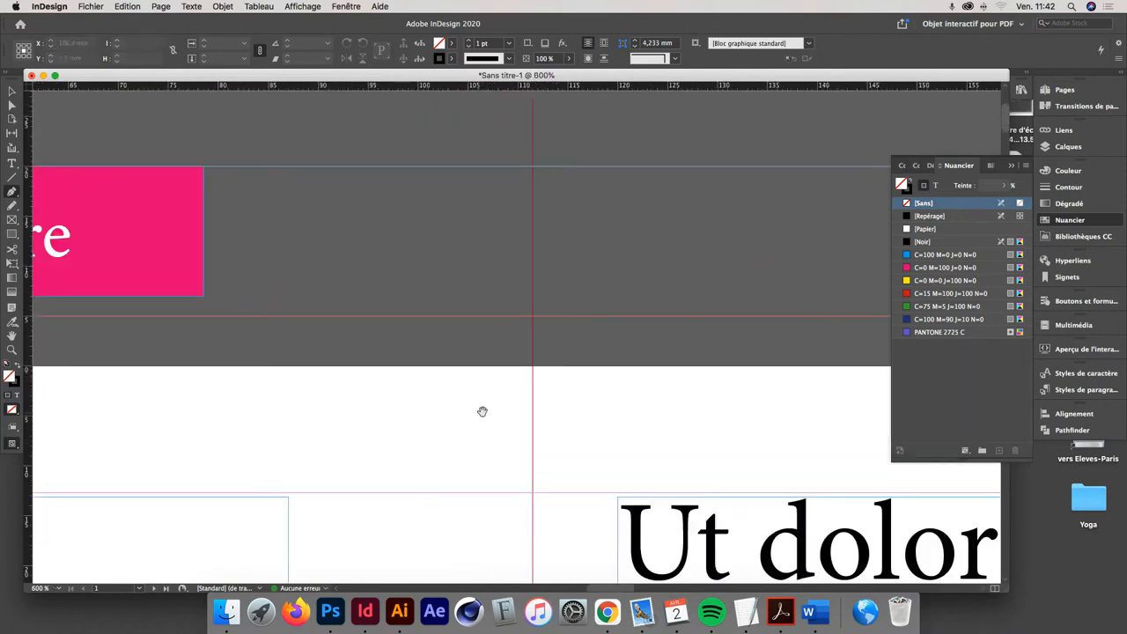
pyautogui.click(532, 340)
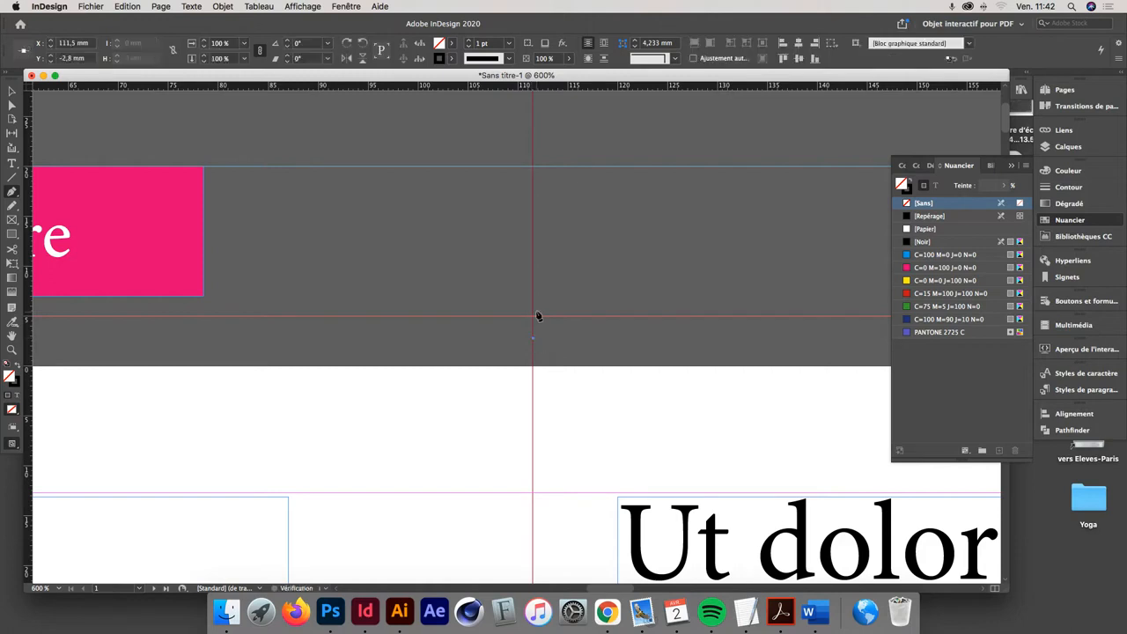
pyautogui.click(532, 218)
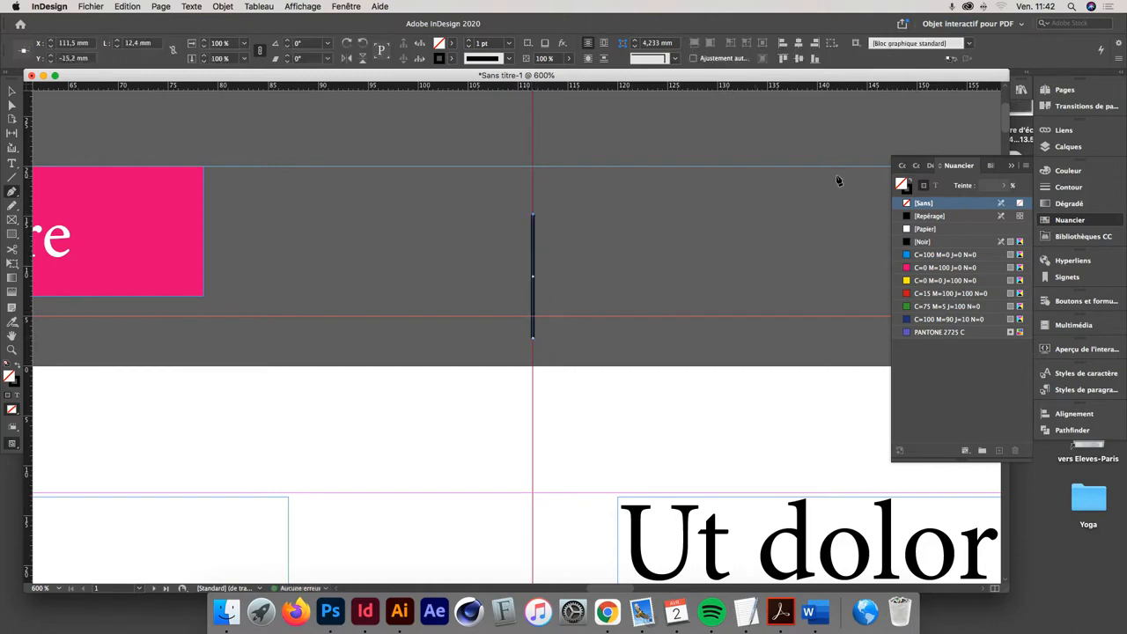
# - Set the line's stroke type to Tirets (4 et 4) and its stroke colour to [Repérage]
pyautogui.click(1061, 188)
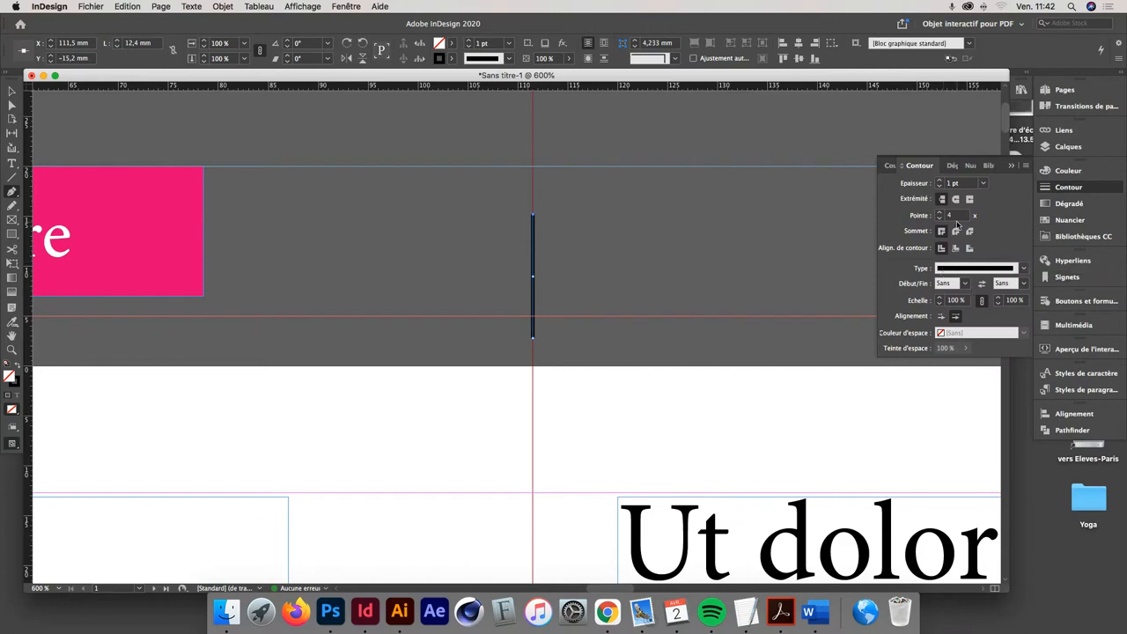
pyautogui.click(965, 269)
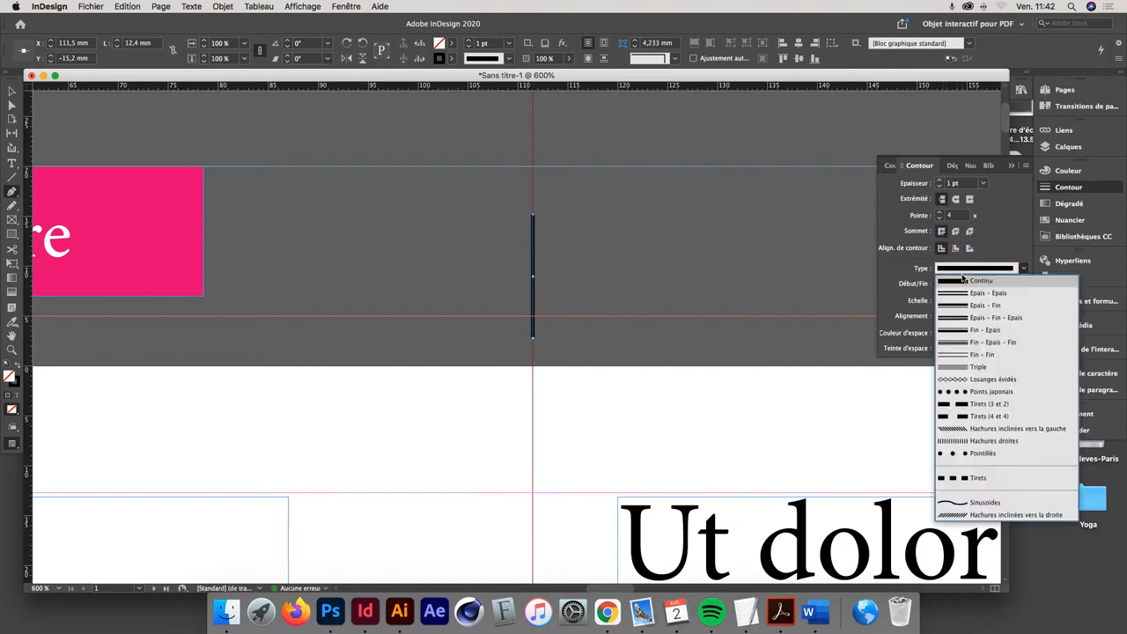
pyautogui.click(962, 417)
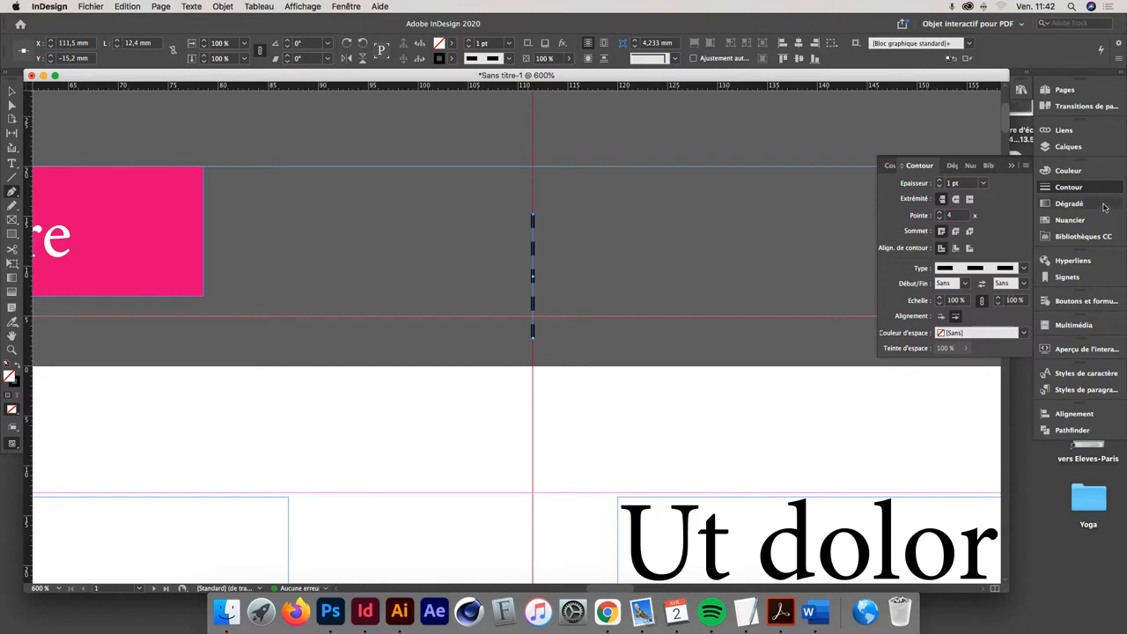
pyautogui.click(1070, 220)
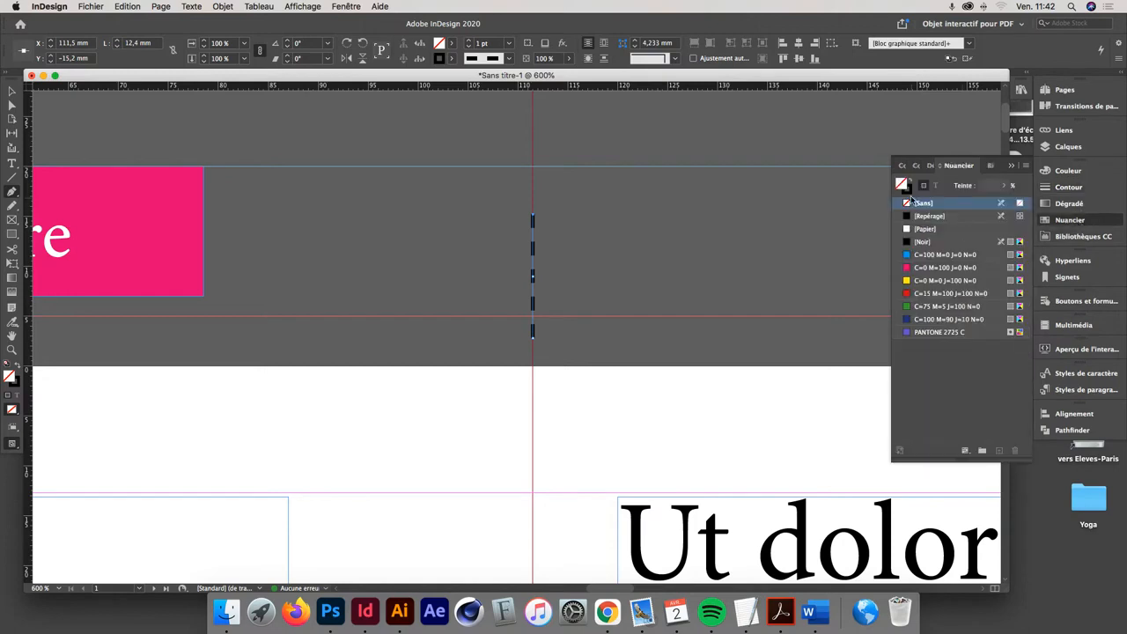
pyautogui.click(907, 189)
pyautogui.click(937, 217)
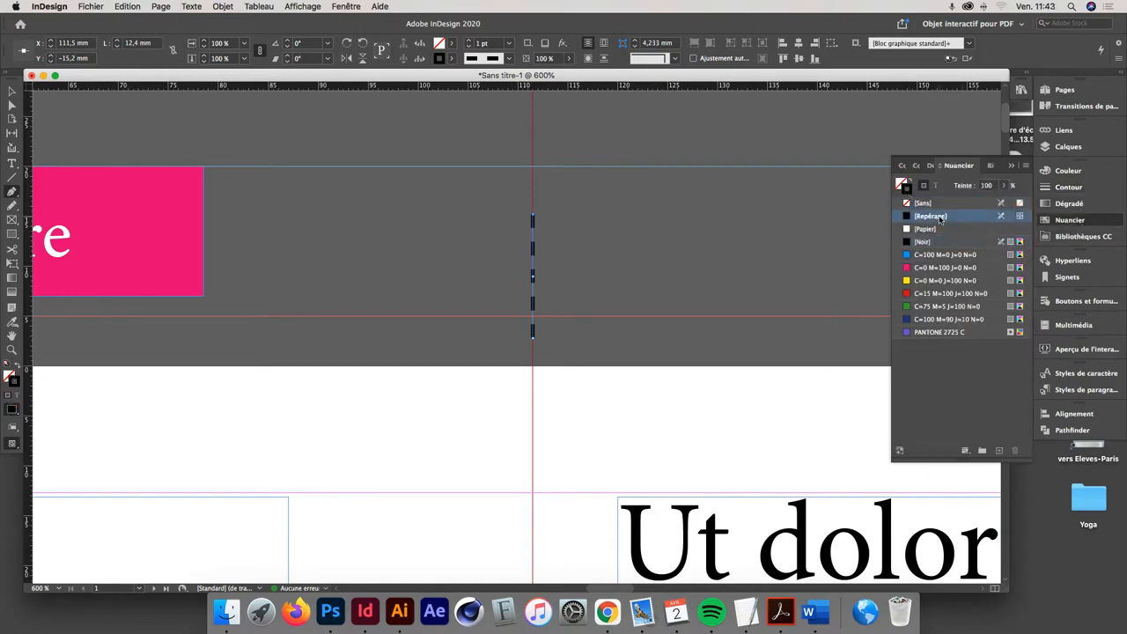
# - Duplicate the dashed fold mark above the page onto the second and third vertical fold guides
pyautogui.click(12, 91)
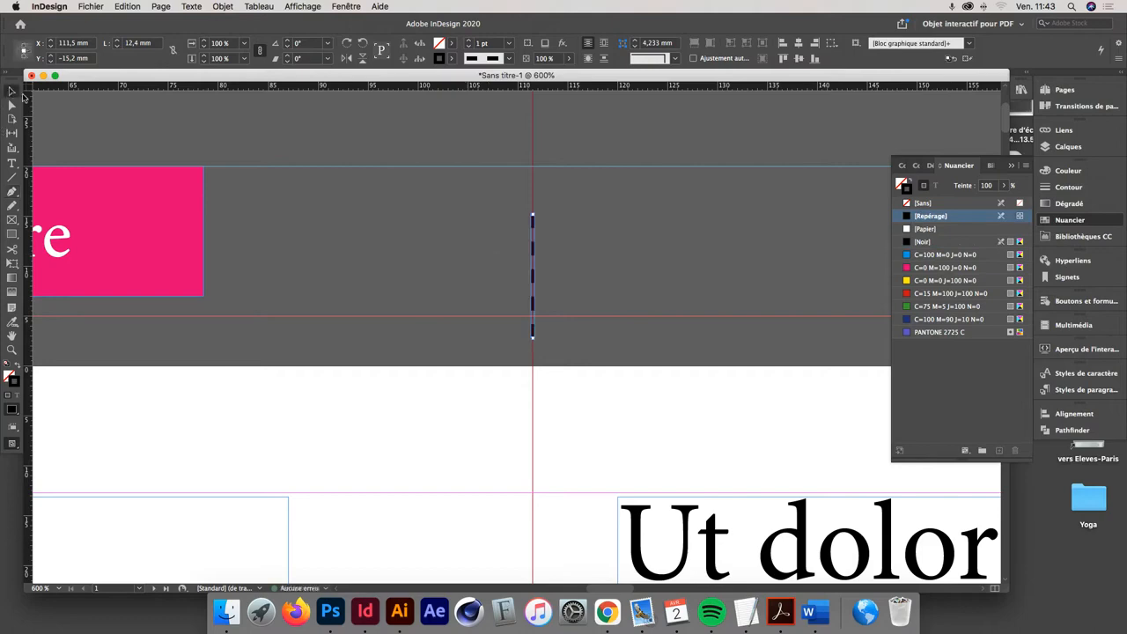
pyautogui.press('super+minus')
pyautogui.press('super+minus')
pyautogui.press('super+minus')
pyautogui.press('super+minus')
pyautogui.press('super+minus')
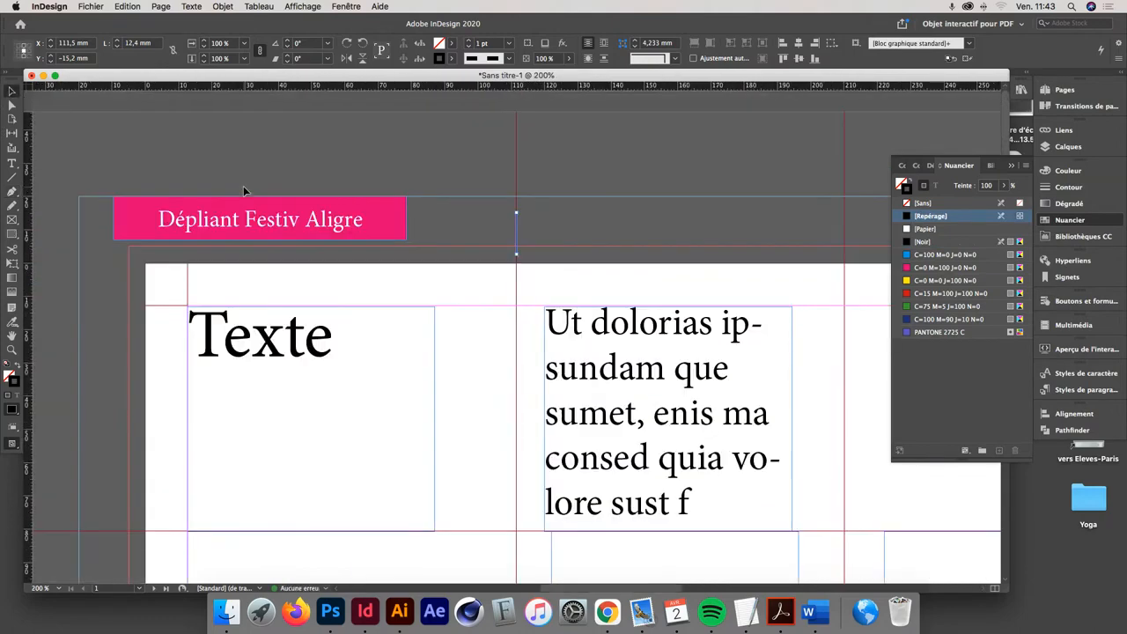
pyautogui.click(522, 183)
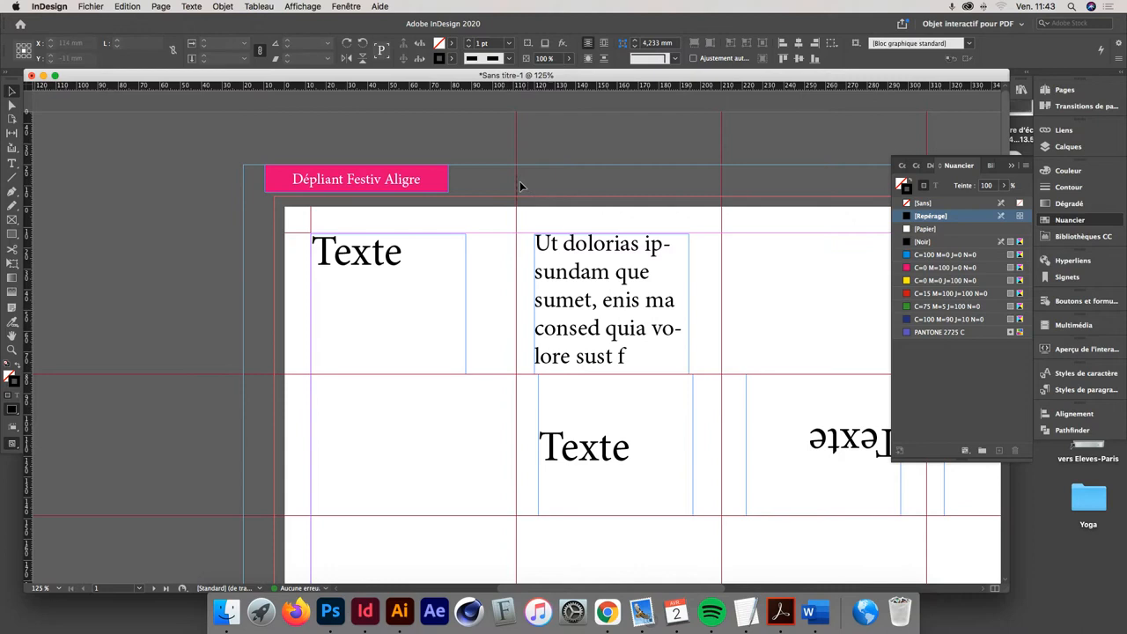
pyautogui.click(517, 186)
pyautogui.moveTo(517, 189); pyautogui.dragTo(577, 192)
pyautogui.moveTo(434, 198); pyautogui.dragTo(505, 197)
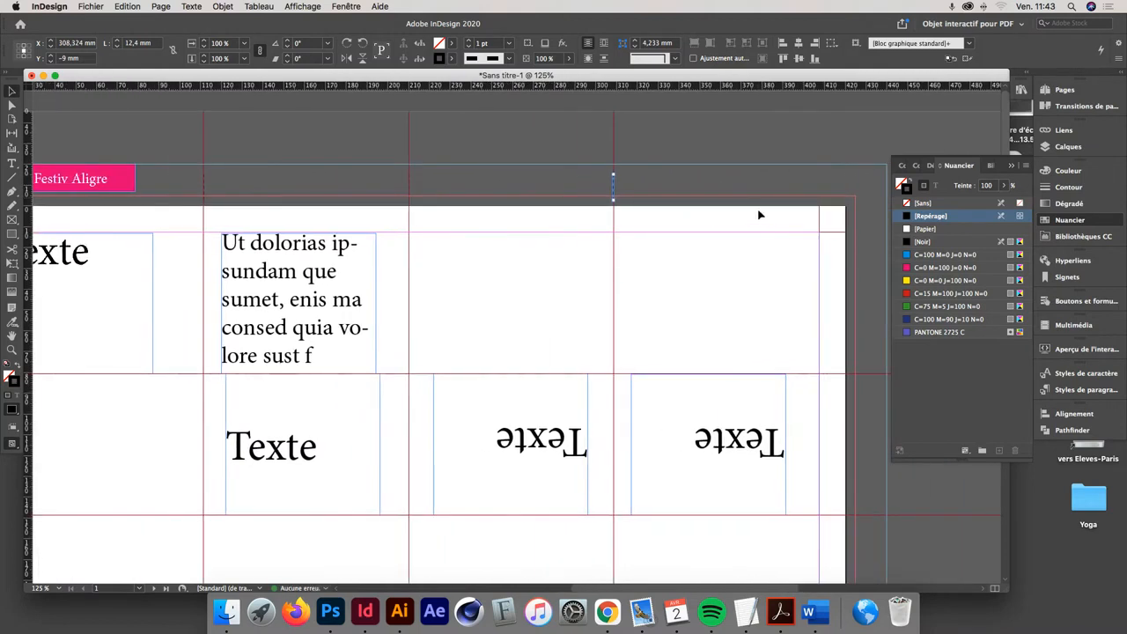
# - Copy the three fold marks above the page and place the copies just below it, aligned with the same vertical guides
pyautogui.moveTo(670, 189); pyautogui.dragTo(141, 180)
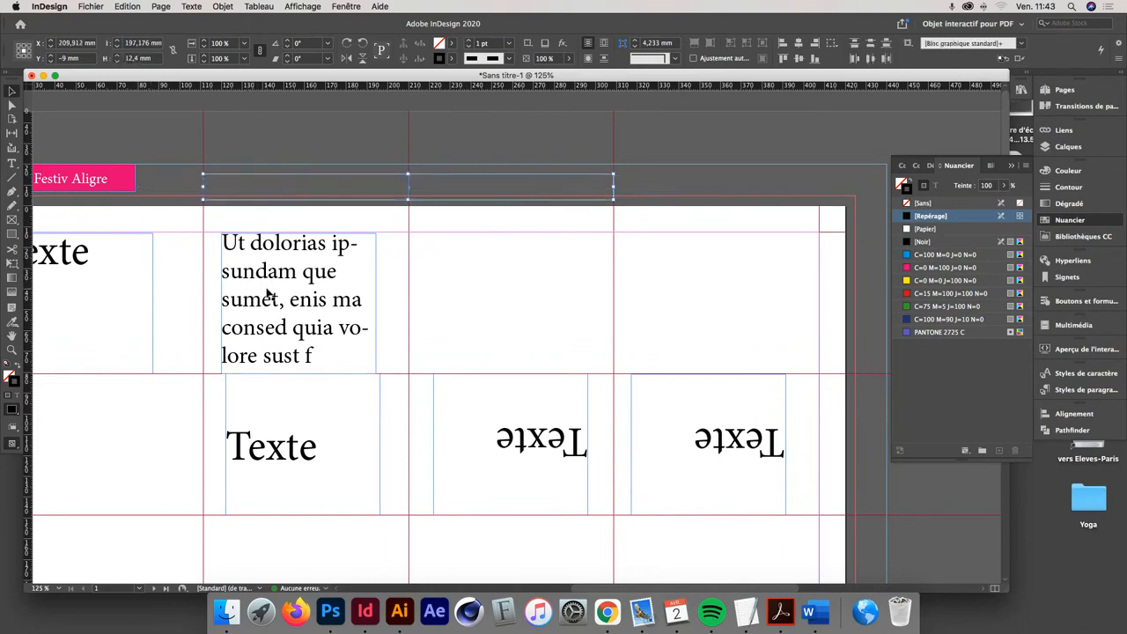
pyautogui.scroll(-10, 316, 423)
pyautogui.moveTo(321, 455); pyautogui.dragTo(336, 380)
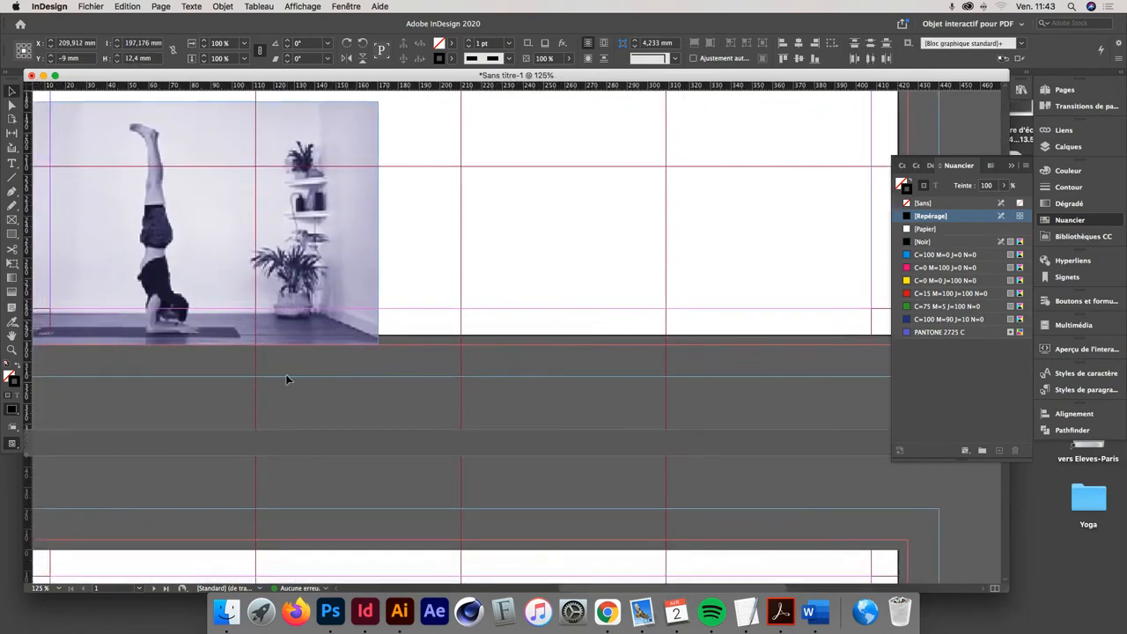
pyautogui.press('super+x')
pyautogui.press('super+v')
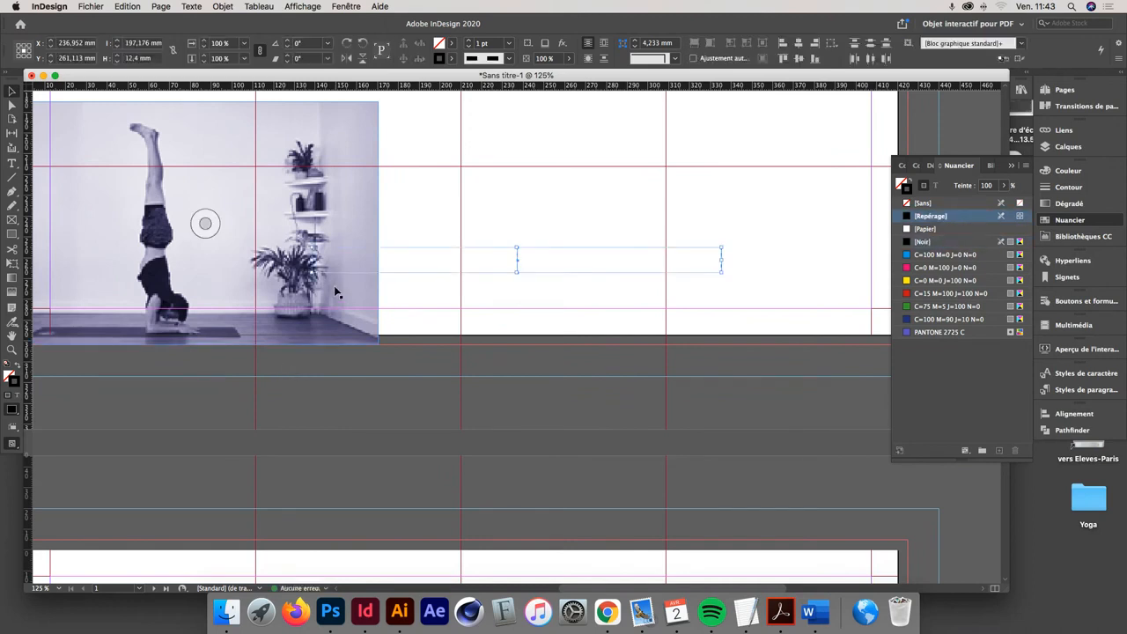
pyautogui.moveTo(518, 271); pyautogui.dragTo(462, 361)
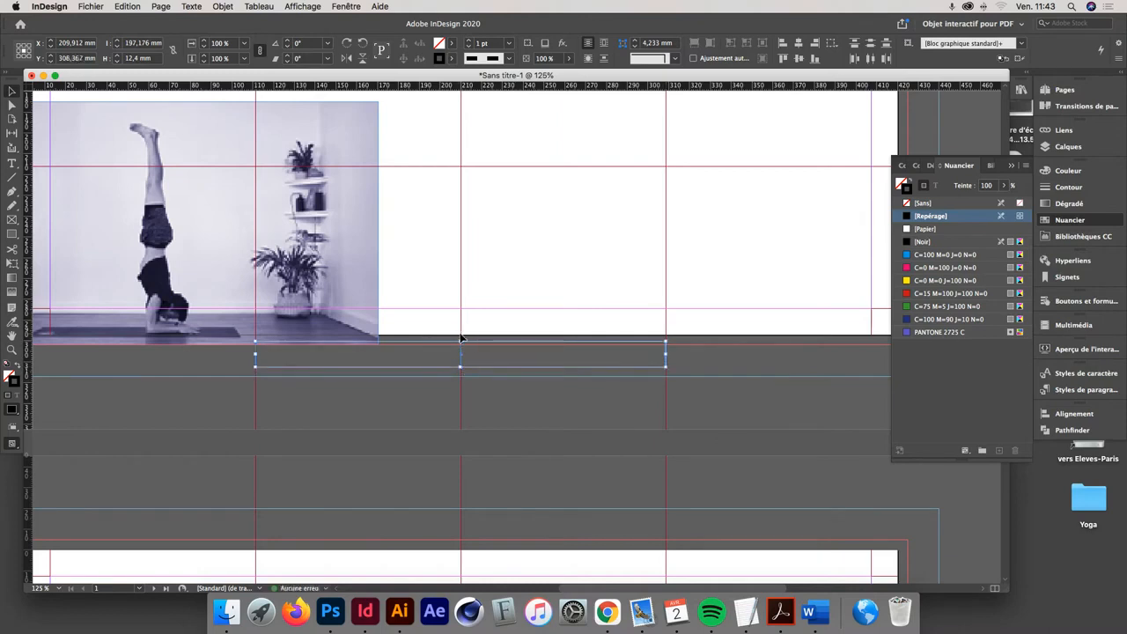
# - Copy a fold mark from below the page, rotate it to horizontal, and place one on each horizontal guide beyond the page's right edge
pyautogui.moveTo(753, 190); pyautogui.dragTo(449, 293)
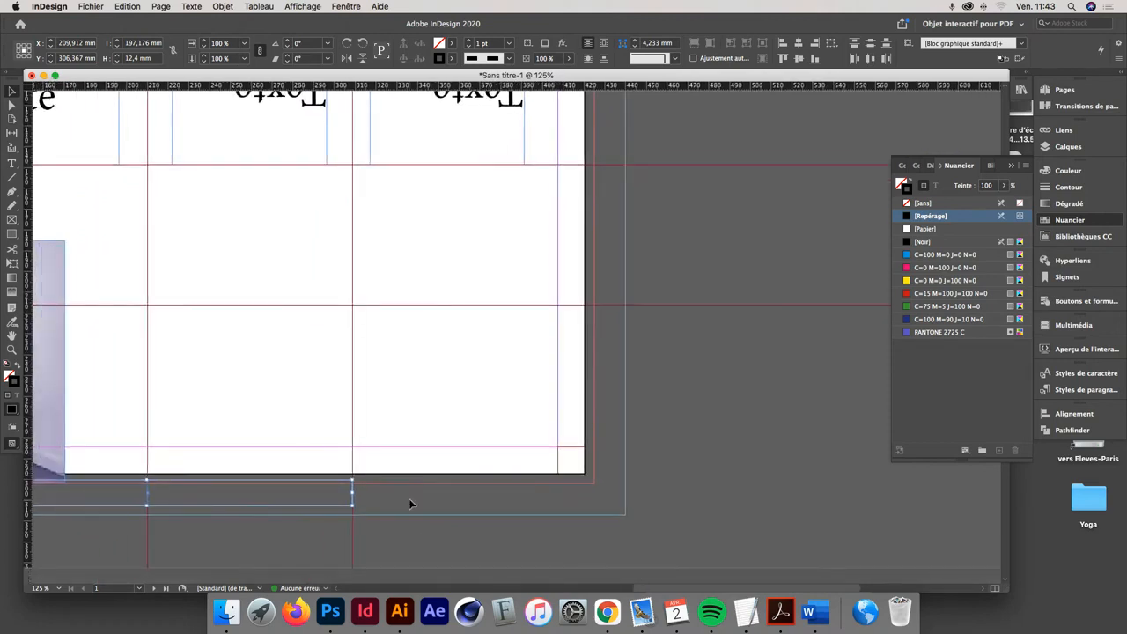
pyautogui.click(408, 501)
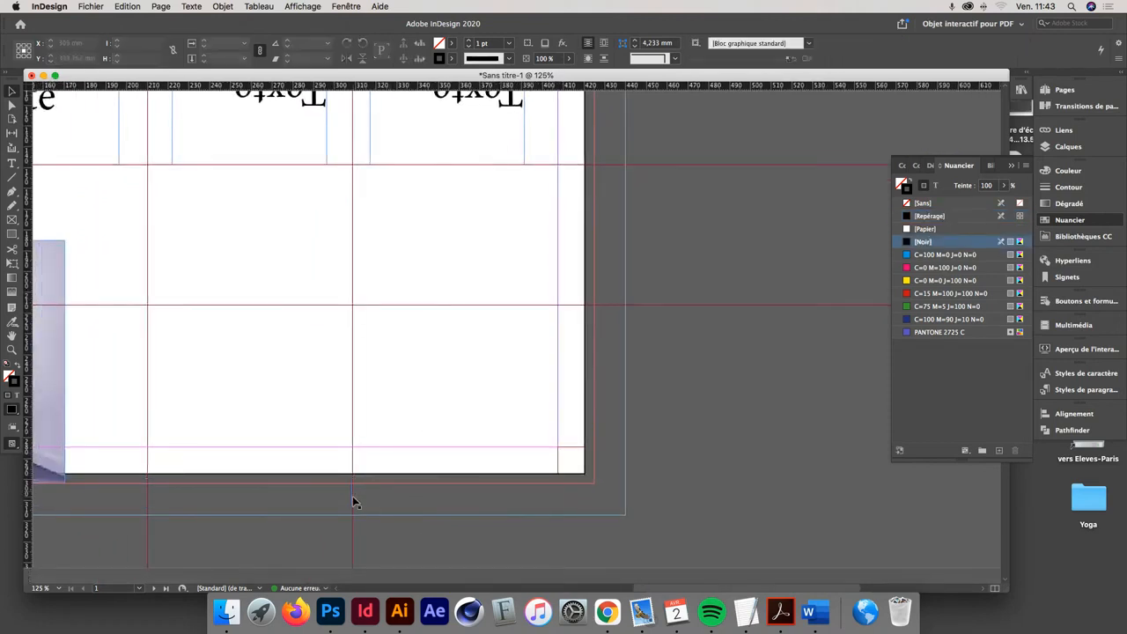
pyautogui.moveTo(353, 495); pyautogui.dragTo(593, 346)
pyautogui.scroll(3, 599, 299)
pyautogui.moveTo(587, 420); pyautogui.dragTo(586, 275)
pyautogui.scroll(3, 598, 300)
pyautogui.moveTo(615, 335); pyautogui.dragTo(590, 252)
# - Copy the three horizontal fold marks to the outside of the page's left edge, aligned with the same horizontal guides
pyautogui.moveTo(629, 290); pyautogui.dragTo(598, 567)
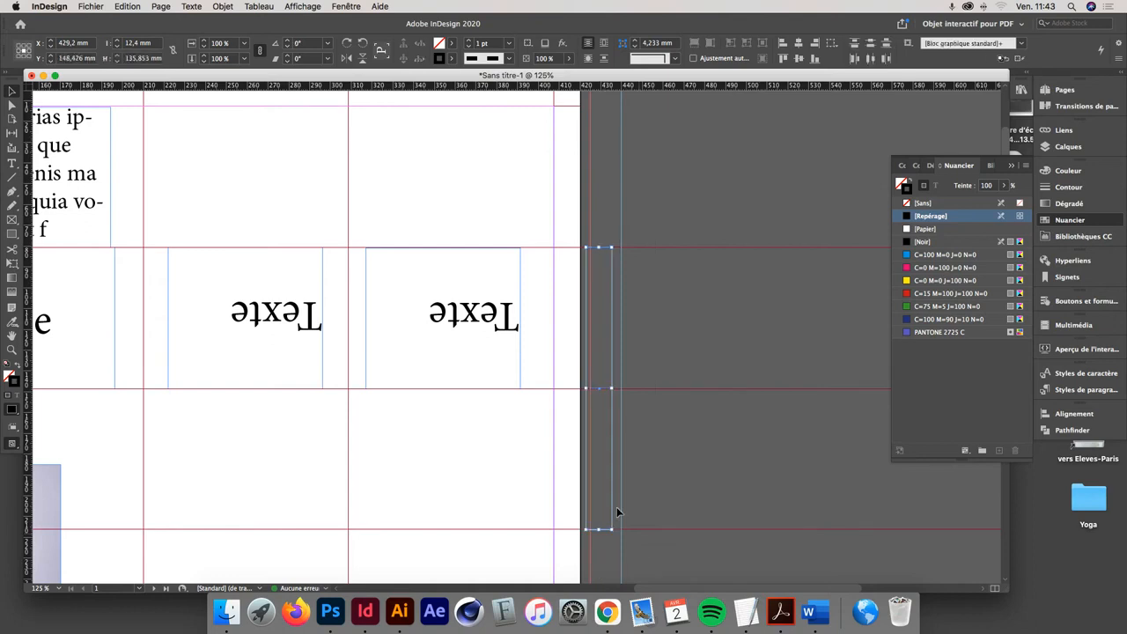
pyautogui.hscroll(-15, 608, 485)
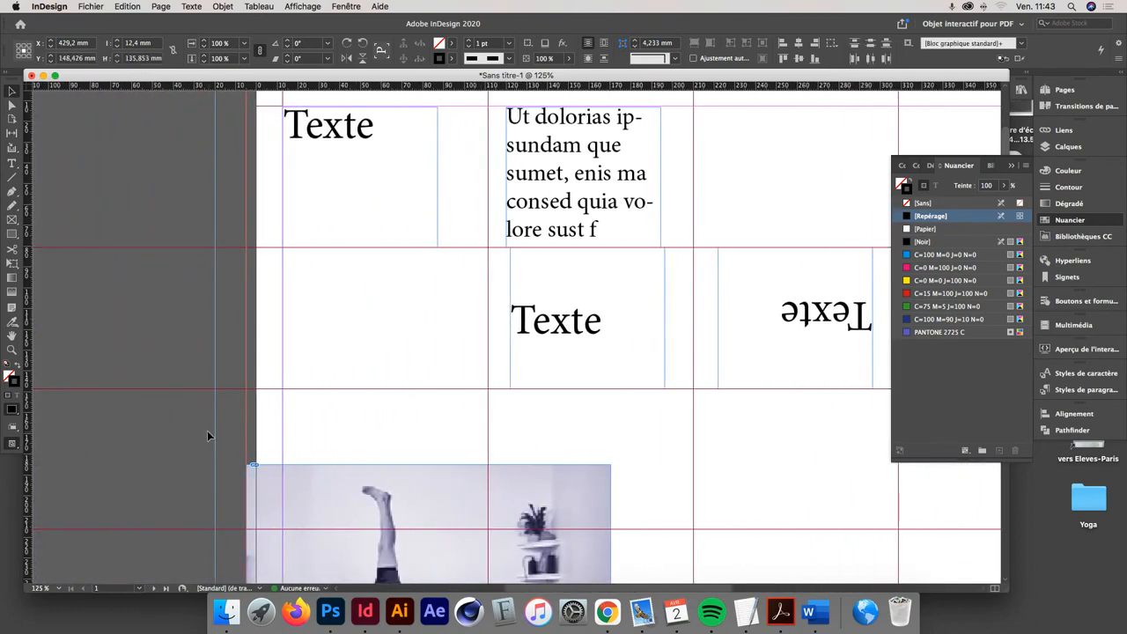
pyautogui.click(171, 432)
pyautogui.press('super+v')
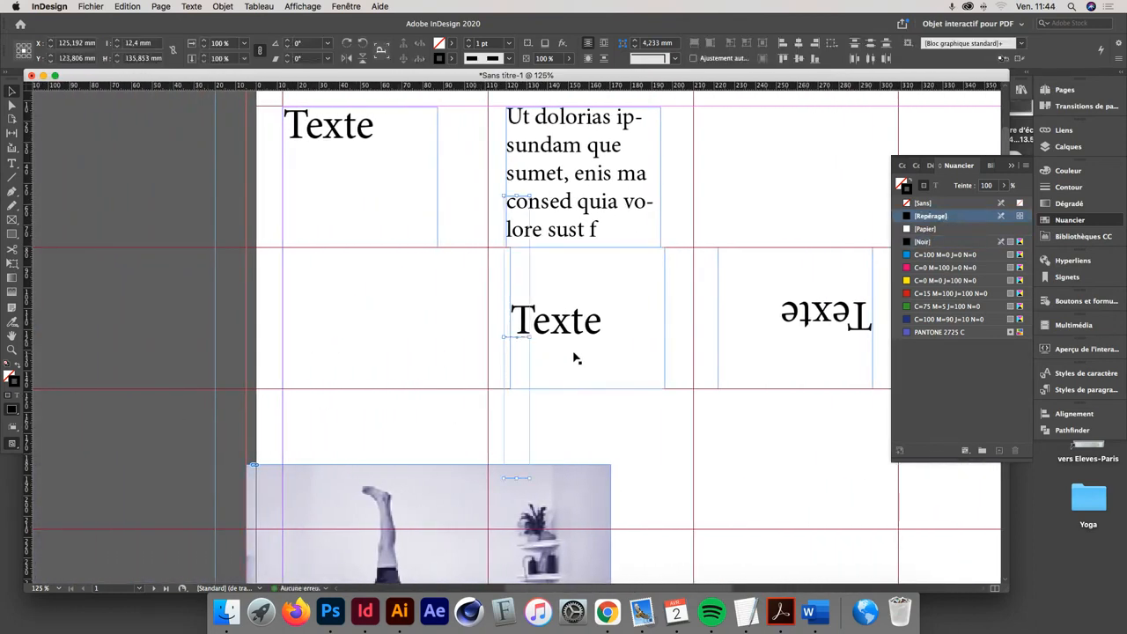
pyautogui.moveTo(523, 336); pyautogui.dragTo(244, 396)
pyautogui.click(220, 350)
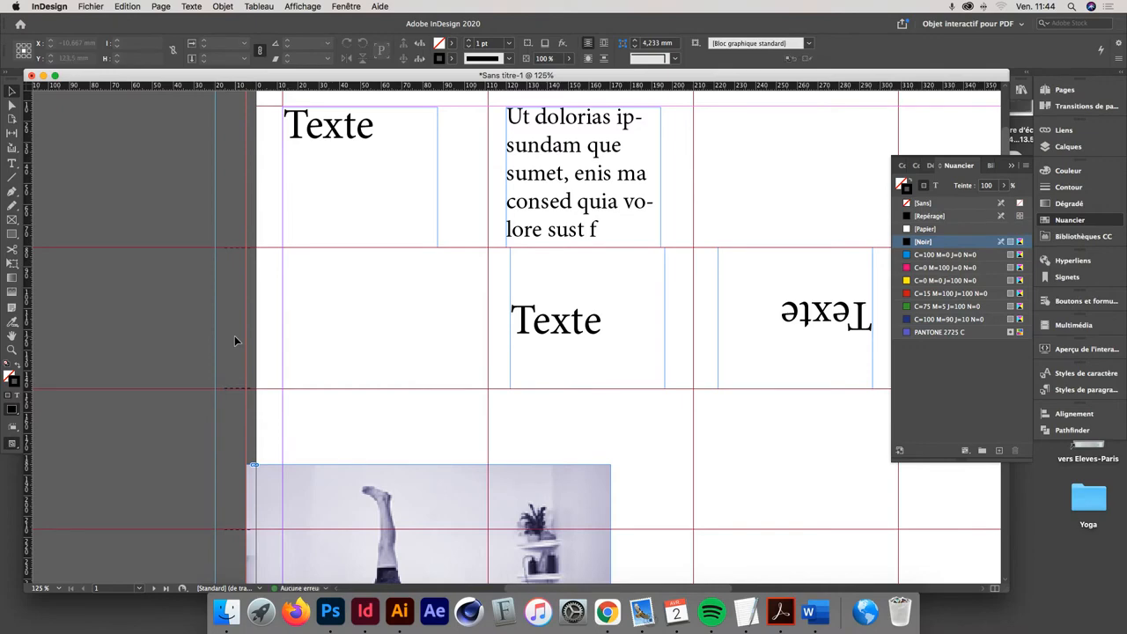
# - Check the bleed and slug settings in the document setup
pyautogui.press('super+1')
pyautogui.press('space')
pyautogui.moveTo(557, 381); pyautogui.dragTo(460, 352)
pyautogui.scroll(3, 364, 327)
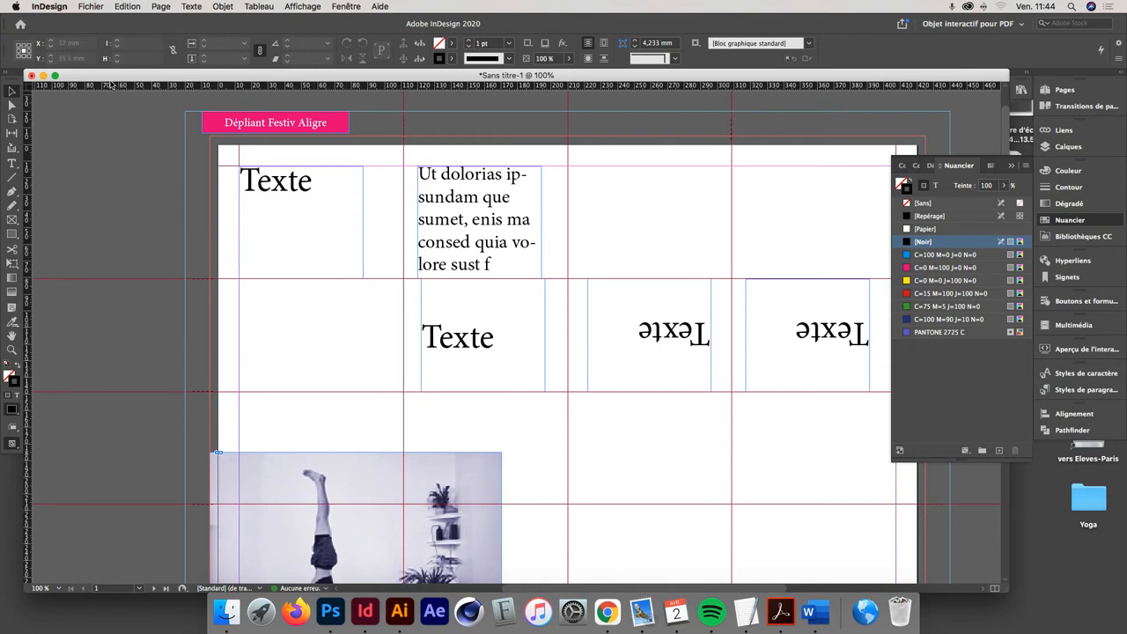
pyautogui.click(80, 3)
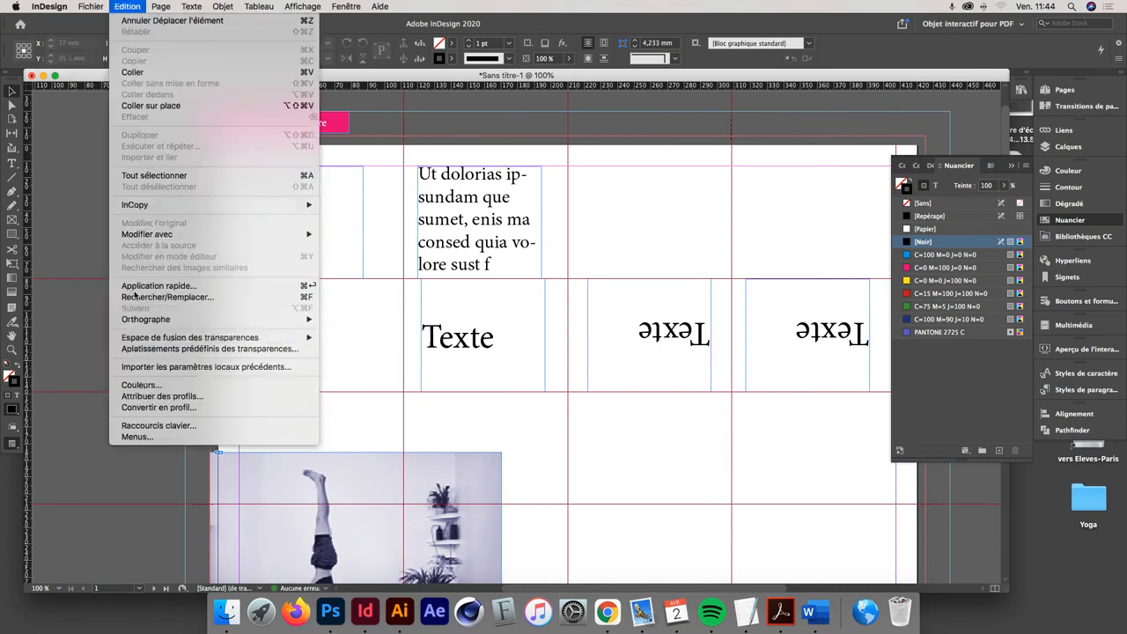
pyautogui.moveTo(90, 6)
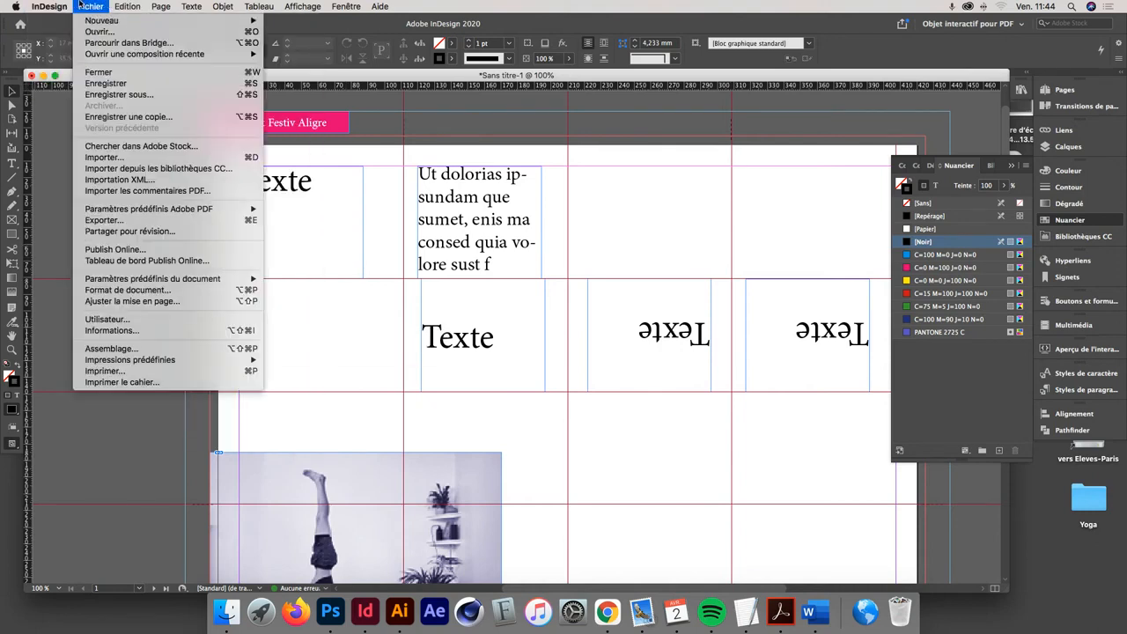
pyautogui.click(102, 290)
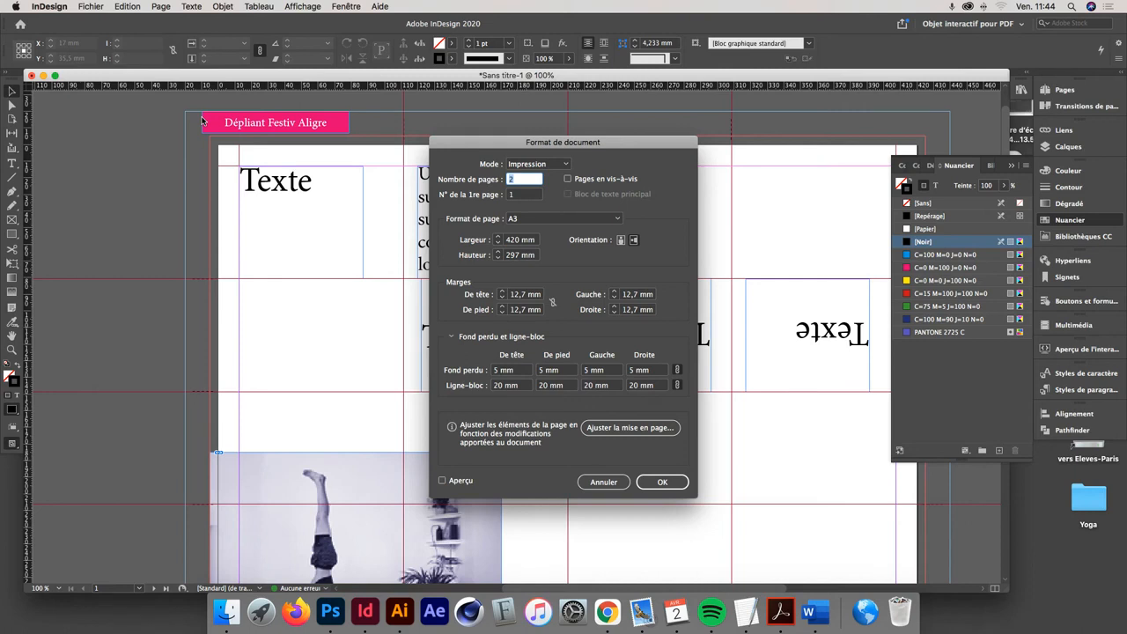
pyautogui.click(664, 483)
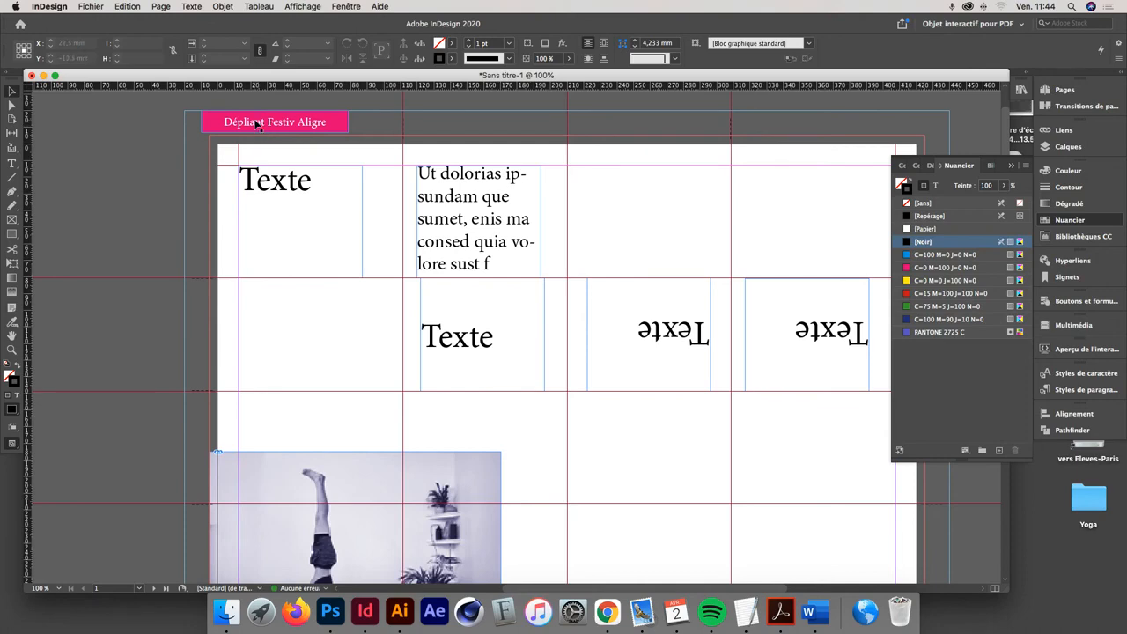
# - Start a print PDF export of the document to the Bureau folder under the file name Sans titre-2.pdf
pyautogui.hscroll(4, 264, 140)
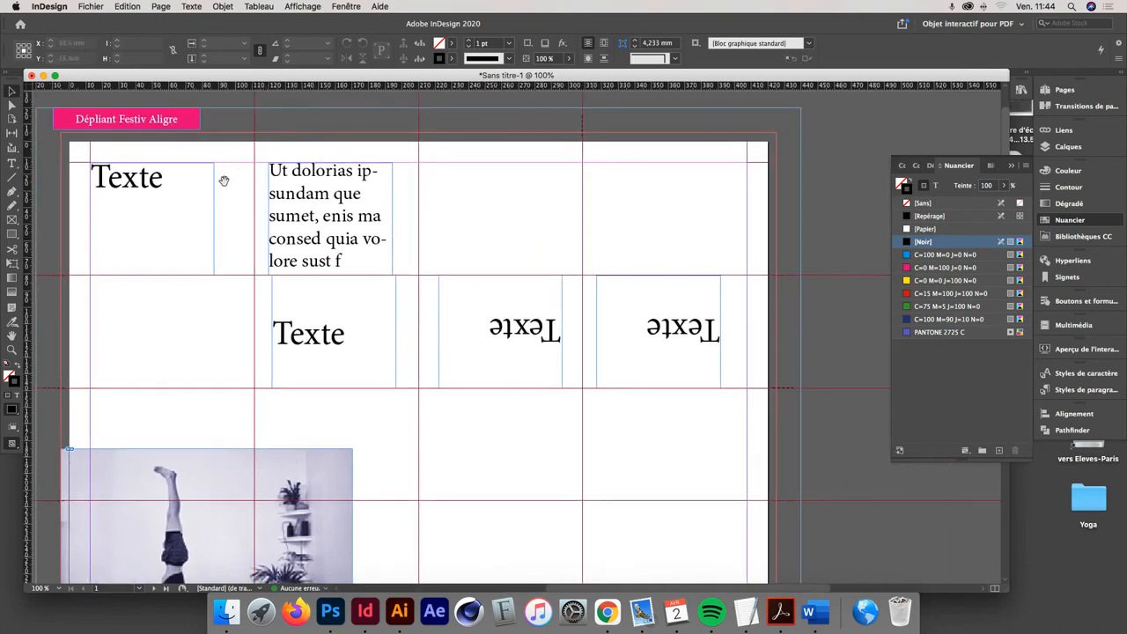
pyautogui.hscroll(-2, 208, 216)
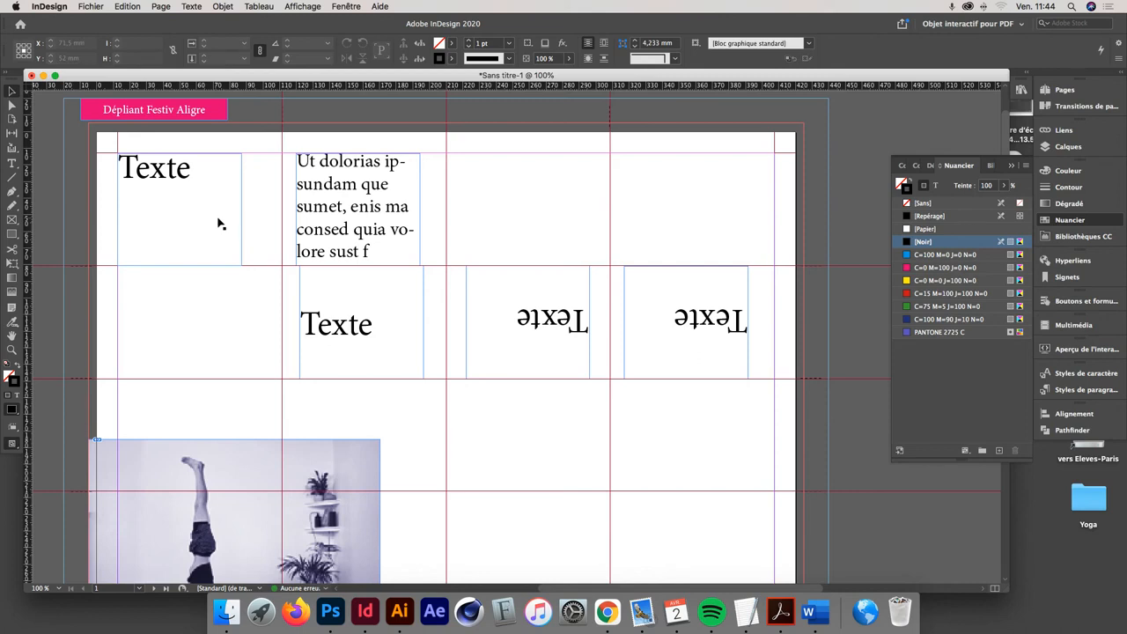
pyautogui.press('super+e')
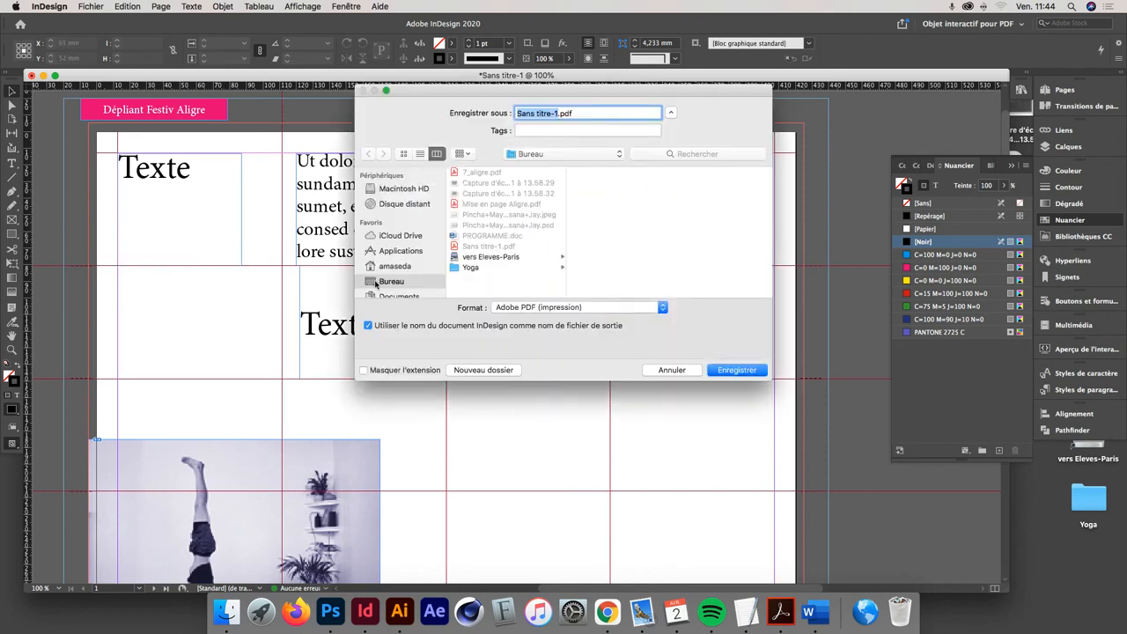
pyautogui.click(711, 371)
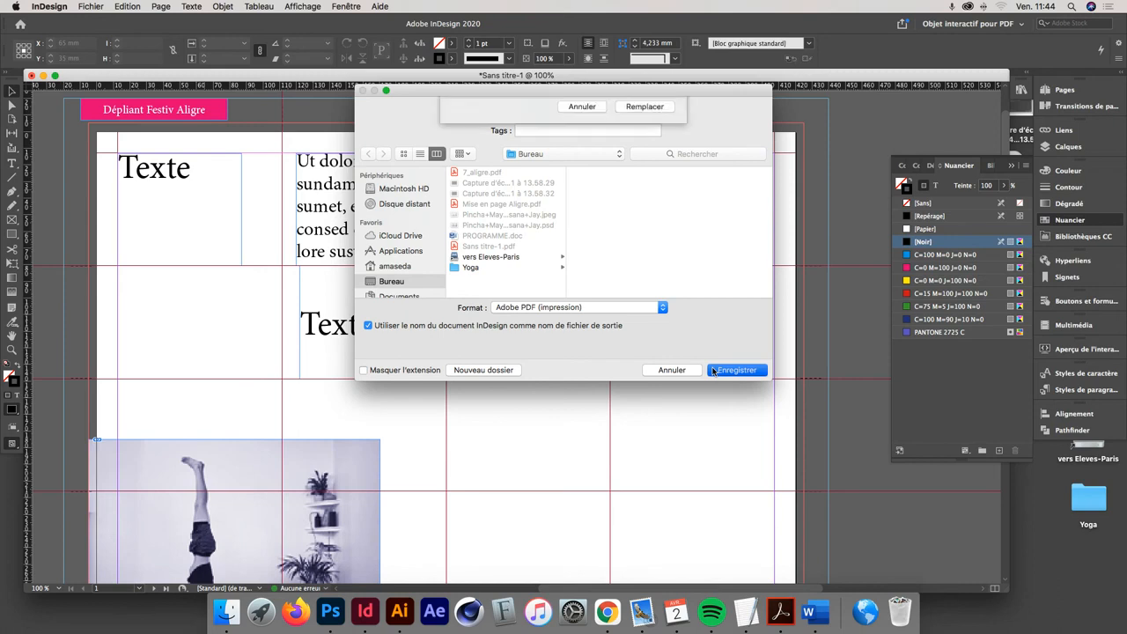
pyautogui.click(581, 167)
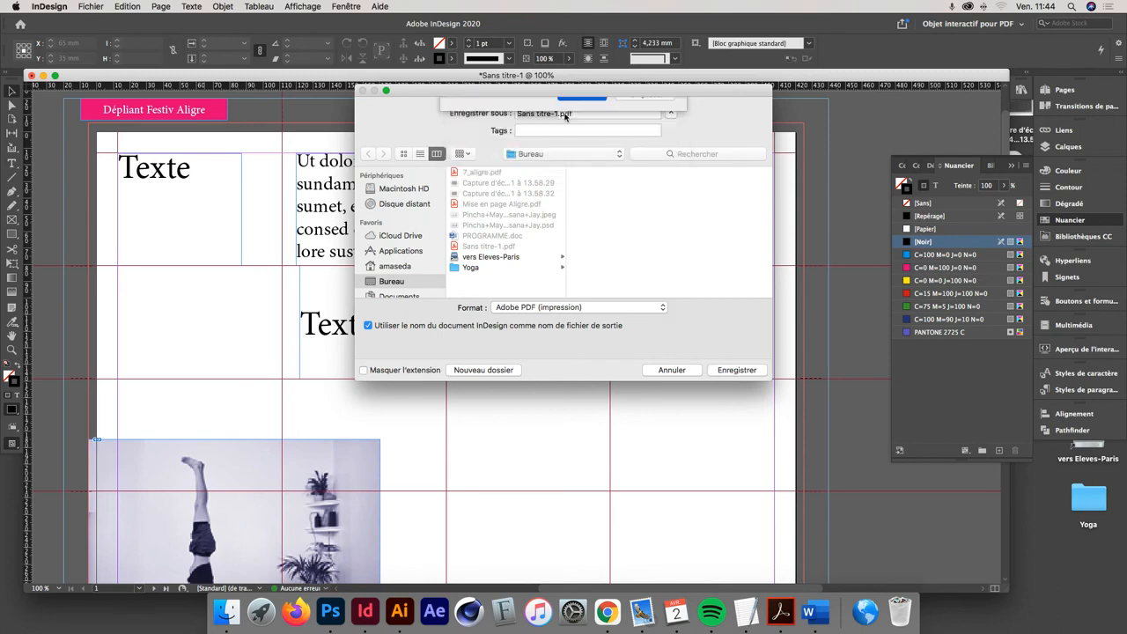
pyautogui.click(556, 113)
pyautogui.write('2')
pyautogui.press('Return')
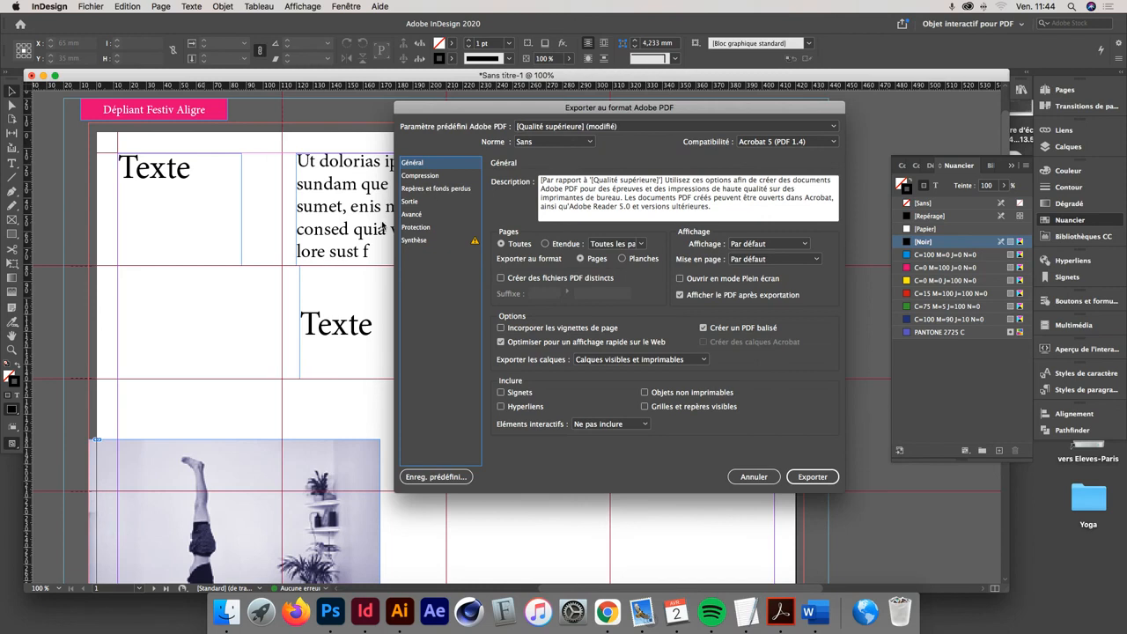
# - Use the document's bleed settings, include the slug area, and export the PDF
pyautogui.click(453, 189)
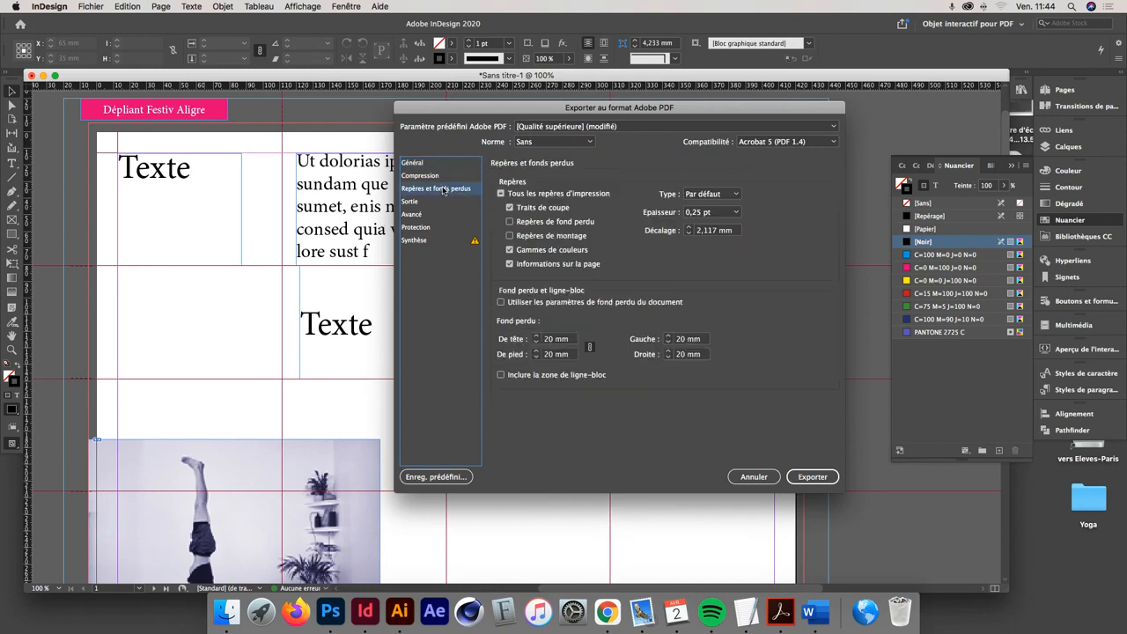
pyautogui.click(519, 303)
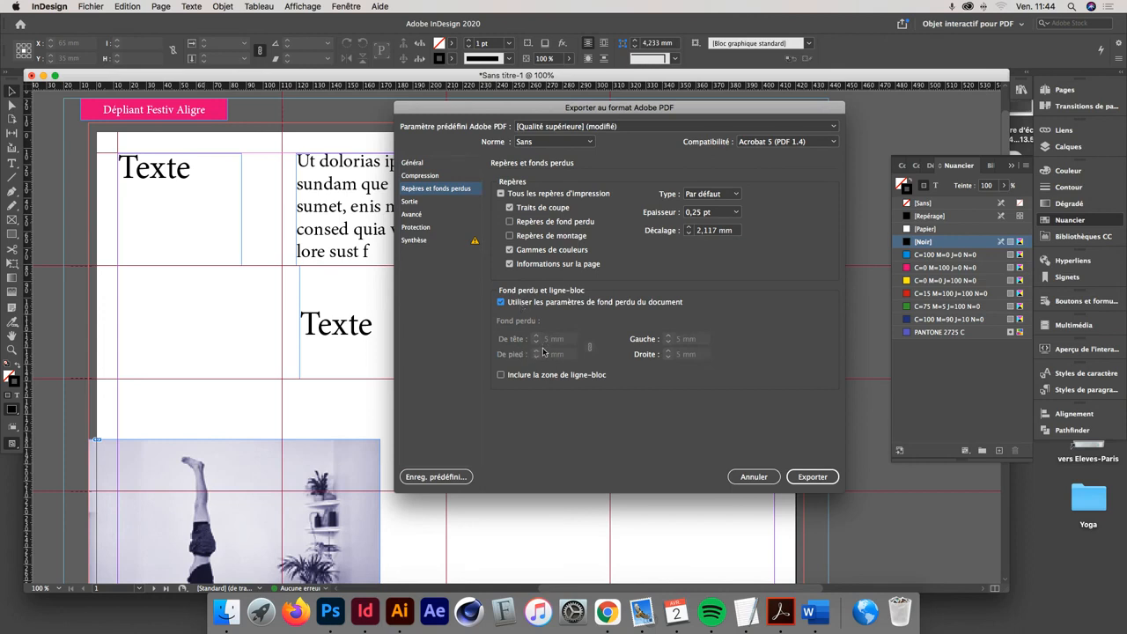
pyautogui.click(531, 377)
pyautogui.click(813, 477)
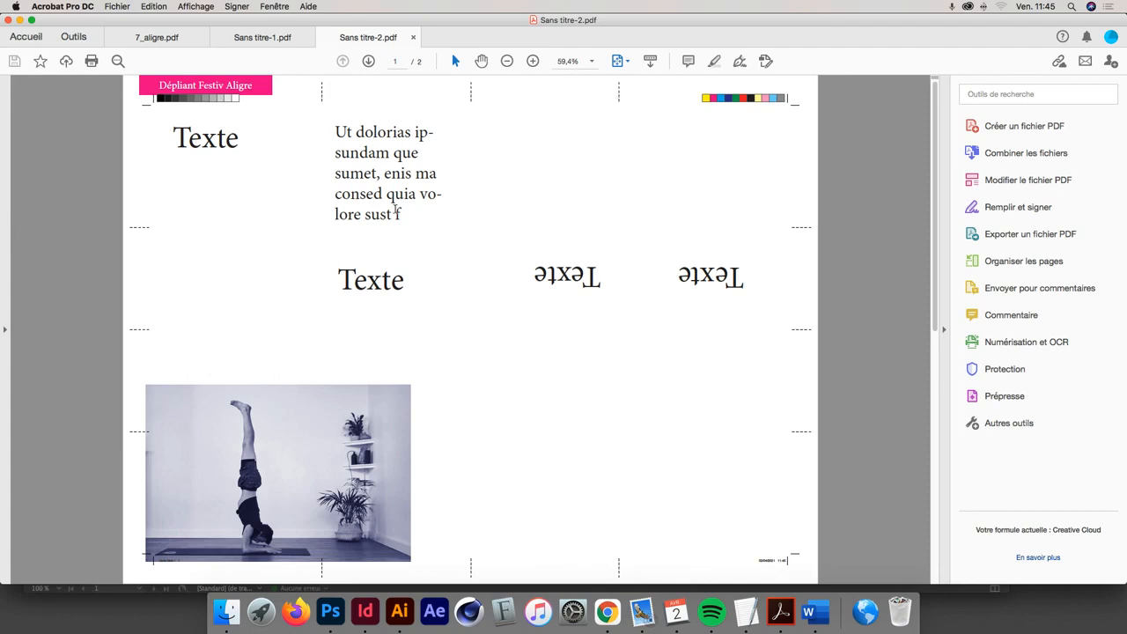
# - Switch from the exported PDF in Acrobat back to InDesign
pyautogui.press('super+Tab')
pyautogui.press('super+Tab')
pyautogui.press('super+Tab')
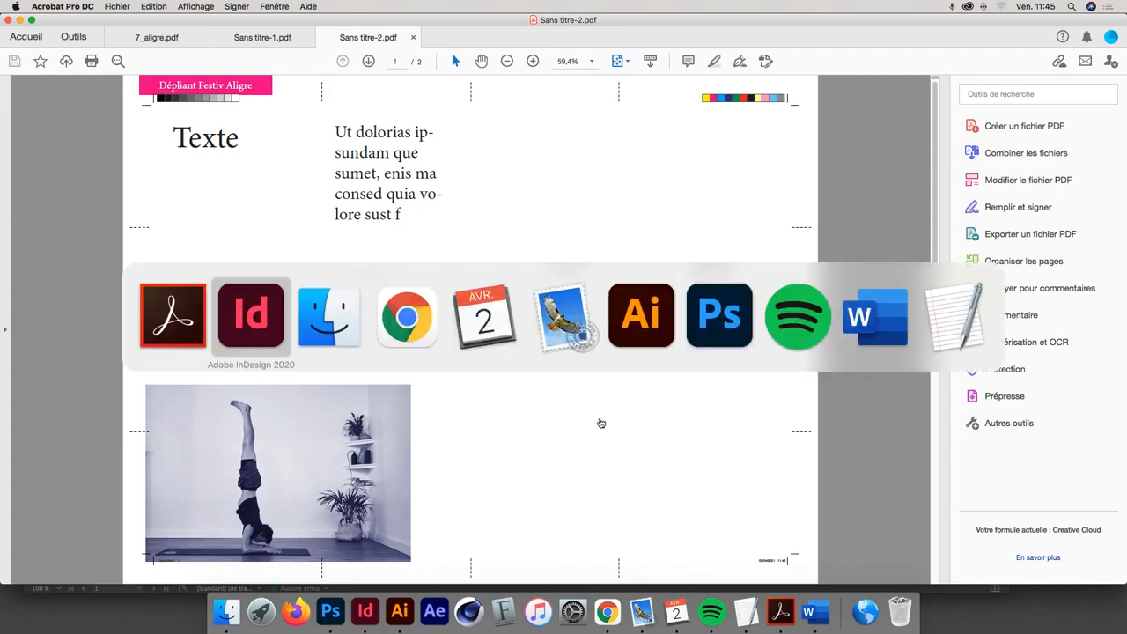